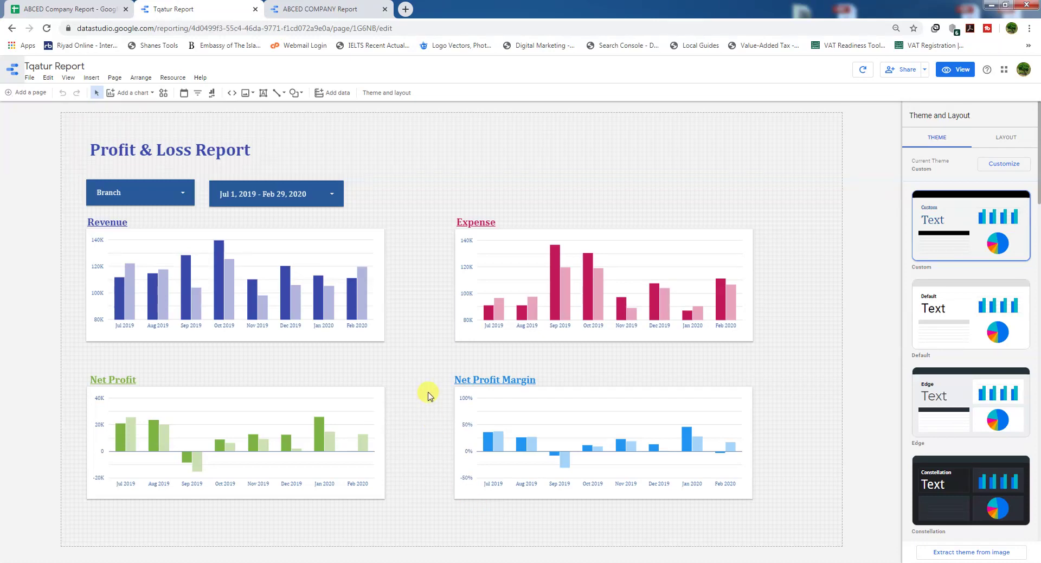
# - Compare the Tqatur and ABCED COMPANY reports, ending on ABCED with the Revenue chart deselected
pyautogui.click(293, 12)
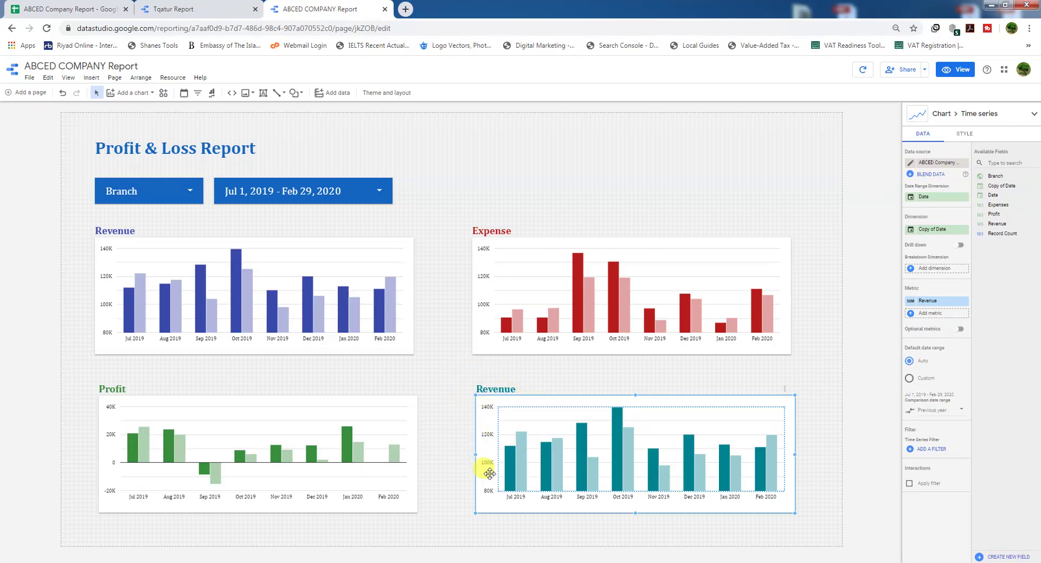
pyautogui.click(199, 10)
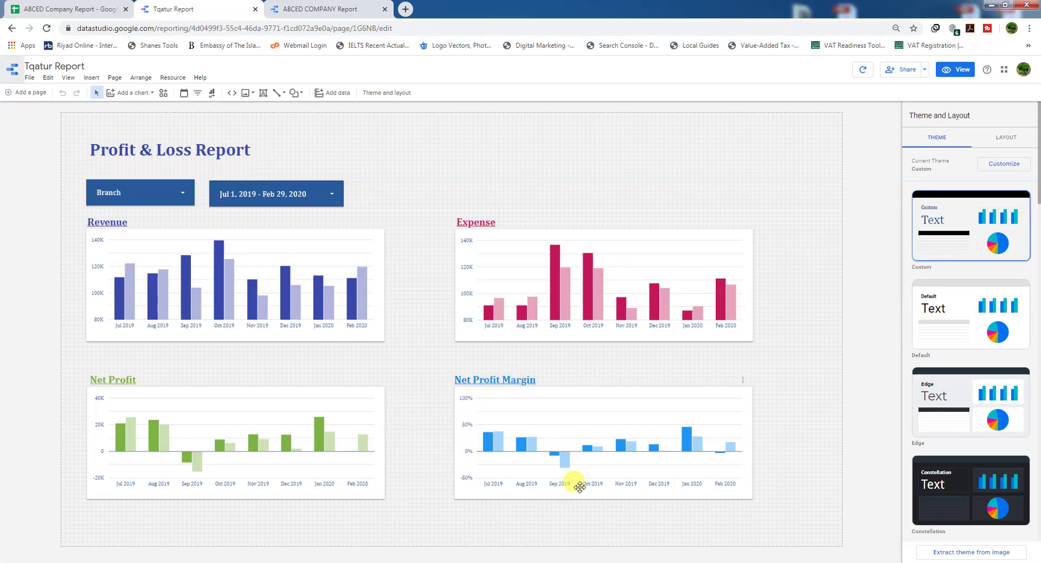
pyautogui.click(328, 10)
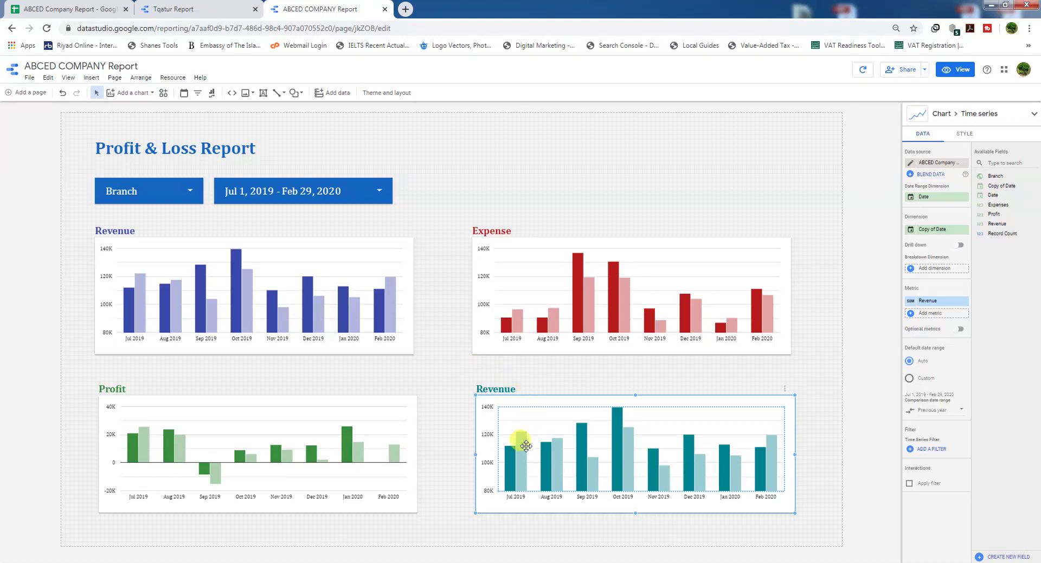
pyautogui.click(463, 378)
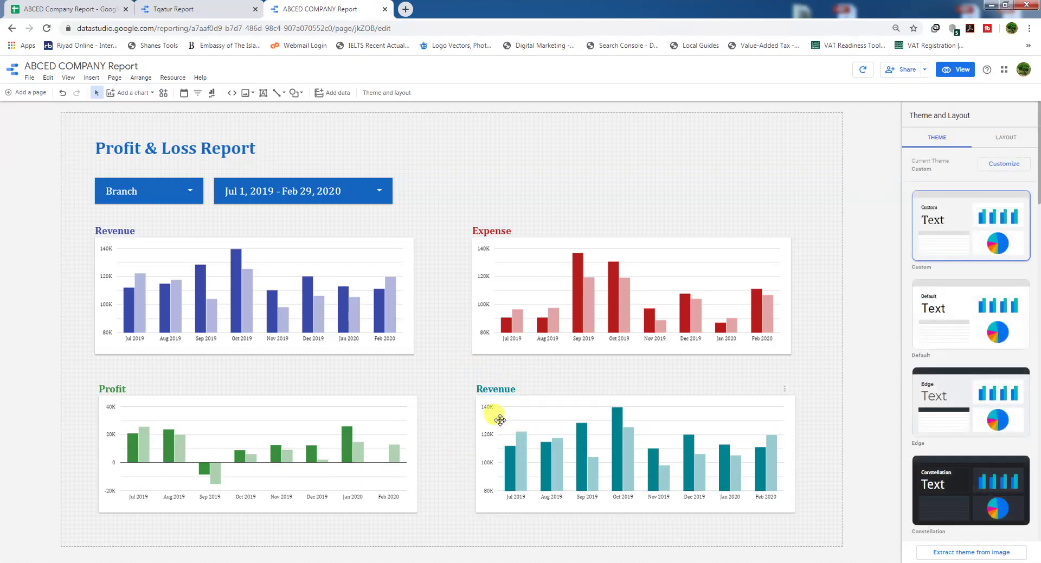
# - Review the Revenue, Expenses and Profit headers and first rows (A1:E3) on Total of 2 Branches
pyautogui.click(60, 9)
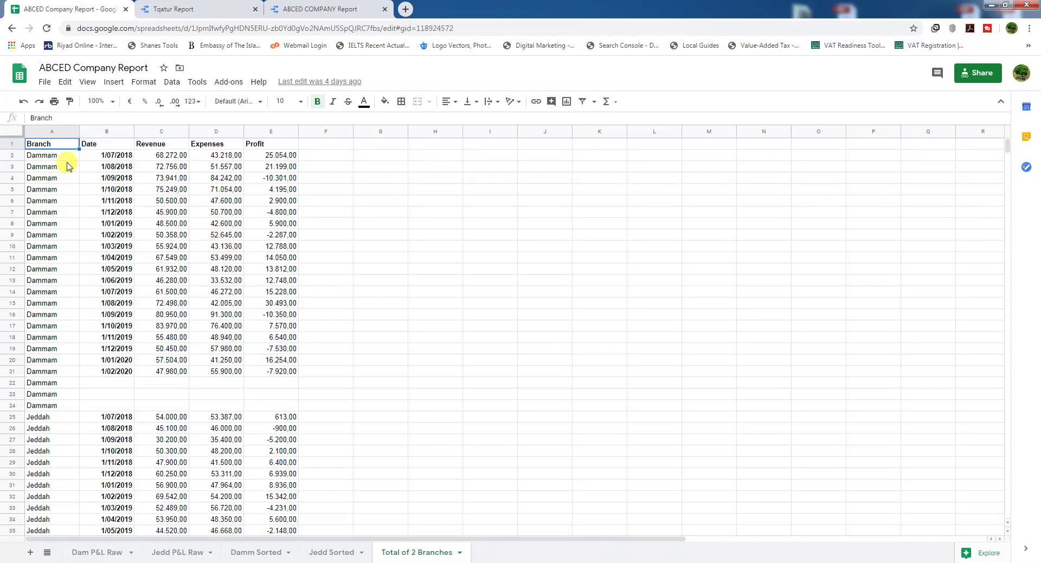
pyautogui.moveTo(39, 142); pyautogui.dragTo(265, 172)
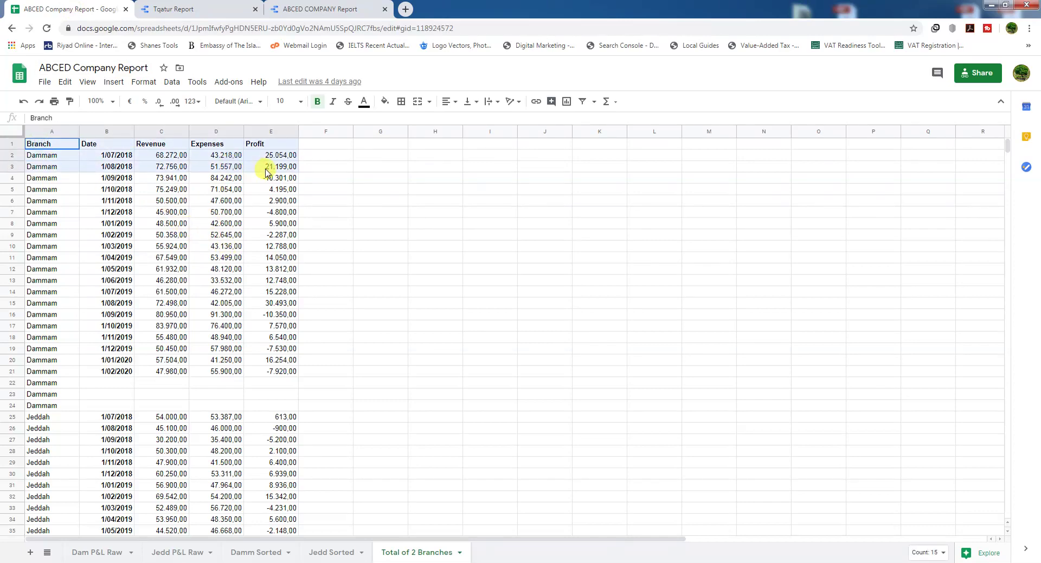
pyautogui.click(147, 142)
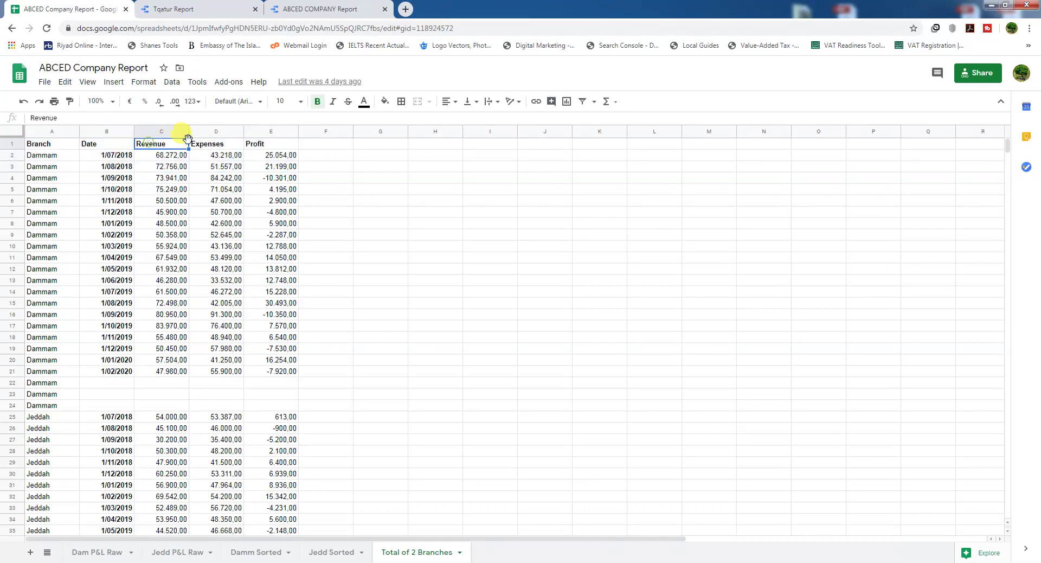
pyautogui.click(209, 143)
pyautogui.click(261, 145)
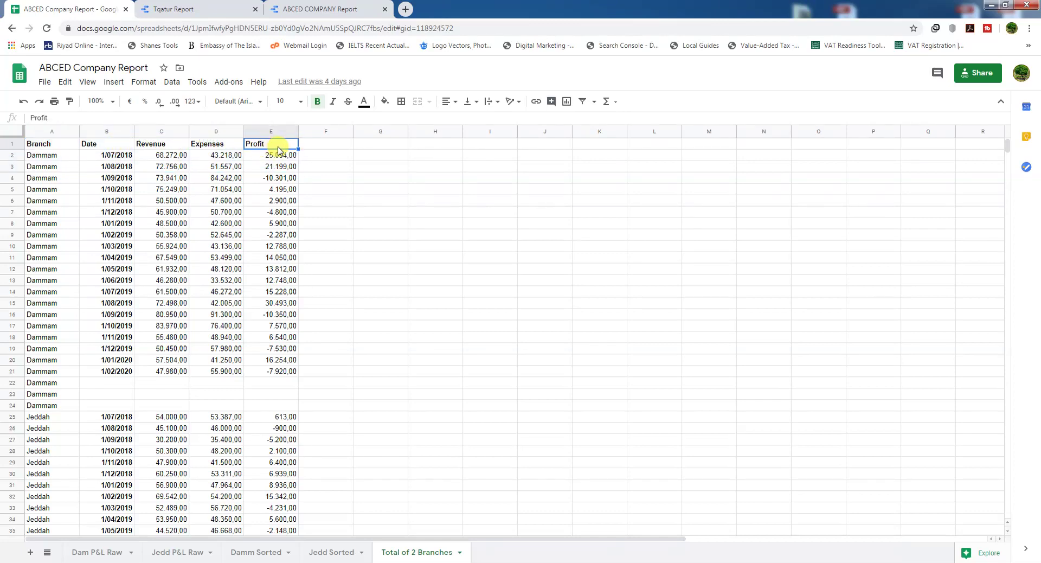
pyautogui.click(320, 145)
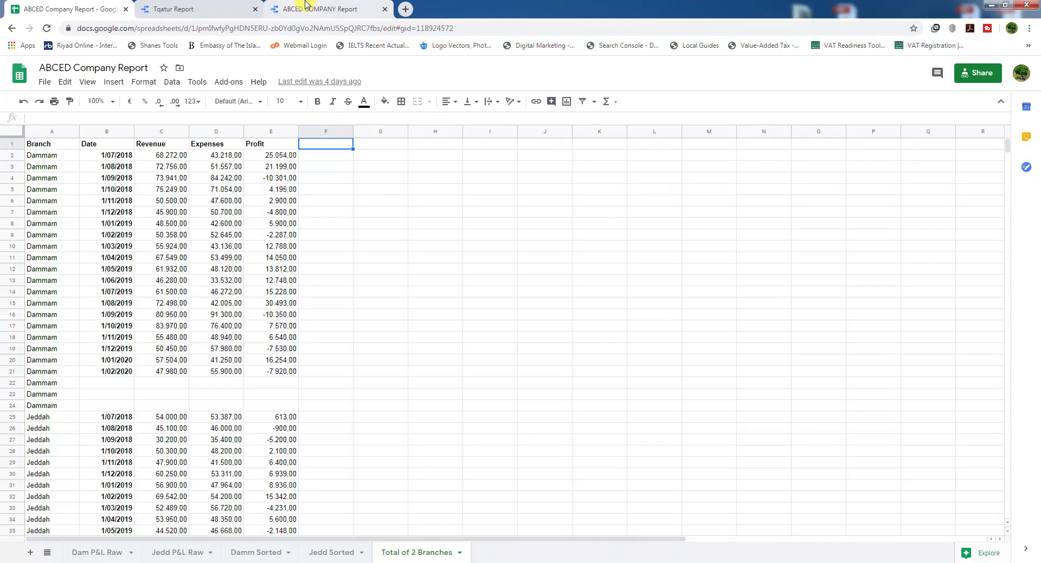
# - Select the fourth (Revenue) chart and start a new calculated field named Net
pyautogui.click(307, 5)
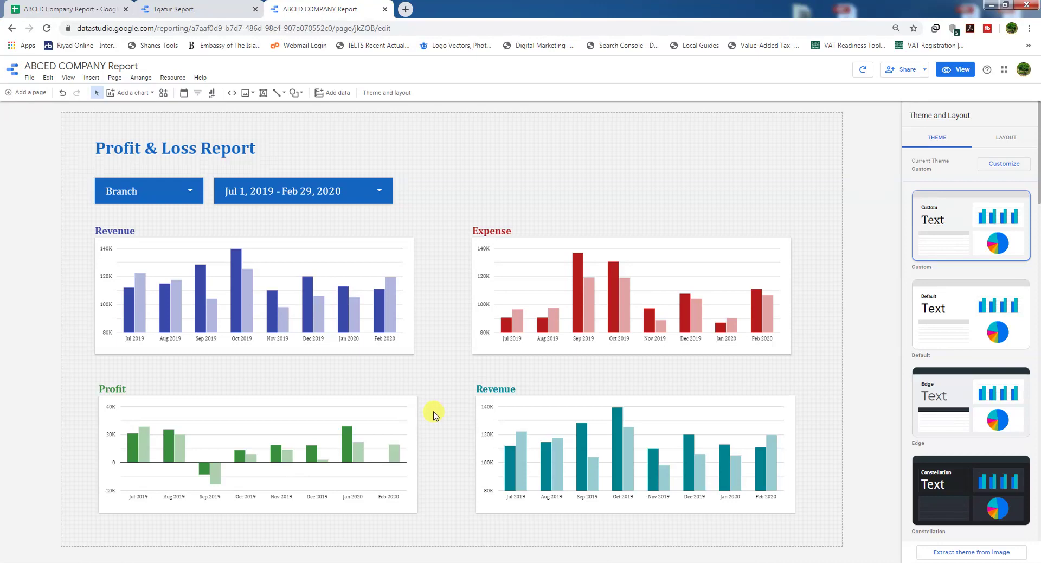
pyautogui.click(545, 425)
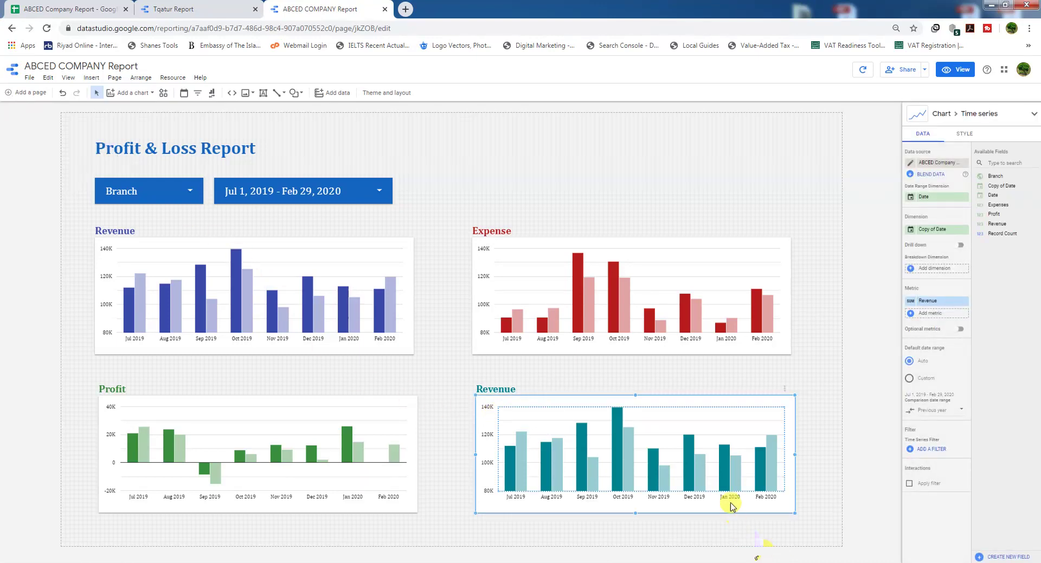
pyautogui.click(1000, 556)
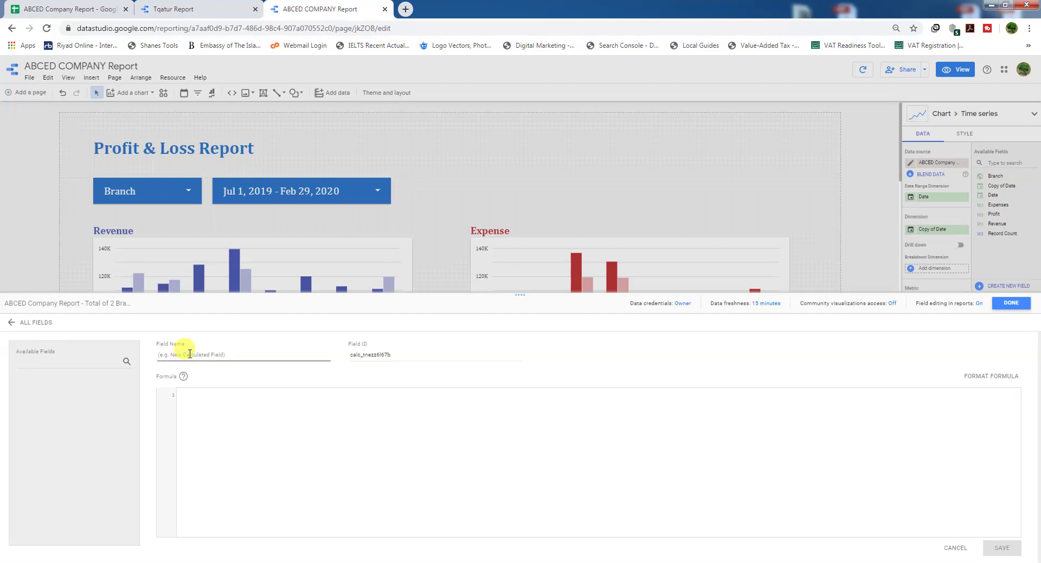
pyautogui.write('Net Profit Margin')
# - Draft the formula Profit / Revenue, then leave it unsaved for the full field list
pyautogui.click(202, 401)
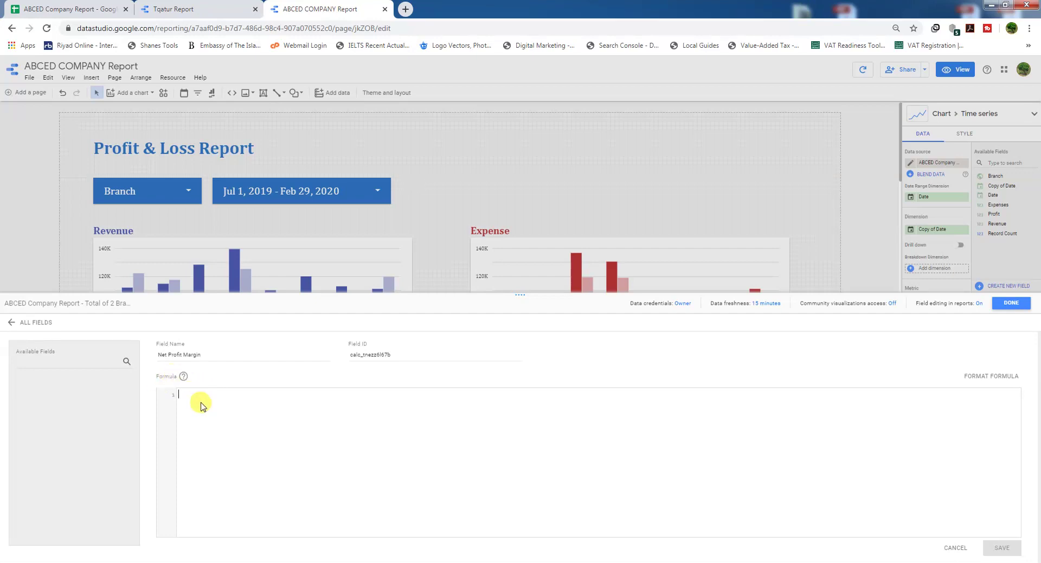
pyautogui.write('profi')
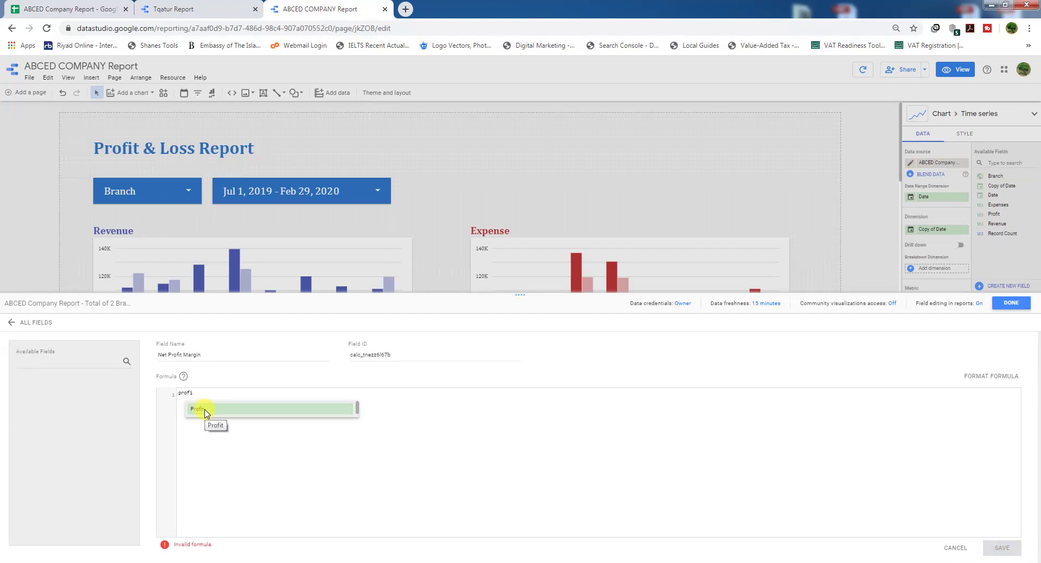
pyautogui.click(205, 410)
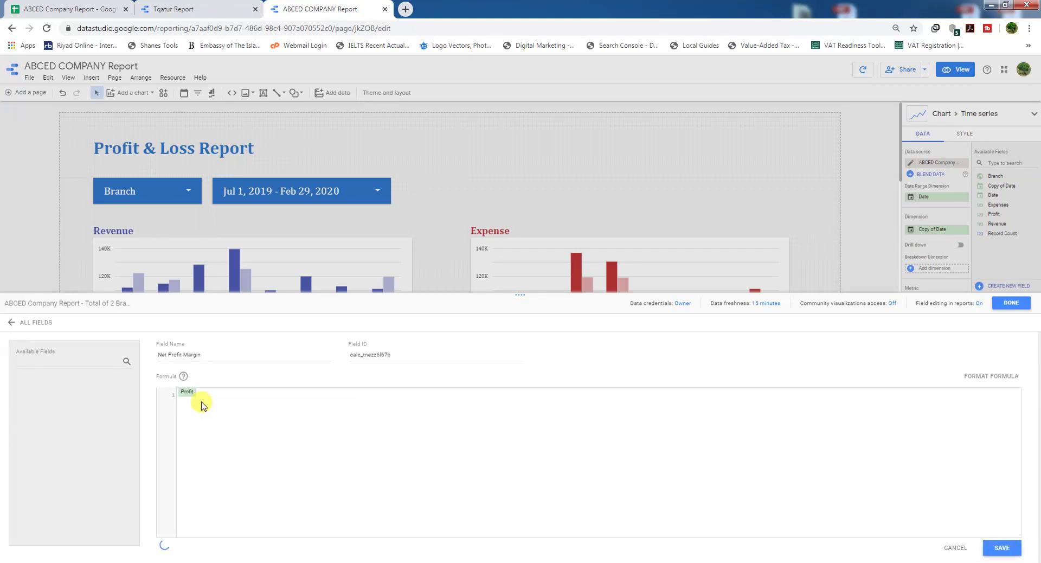
pyautogui.write('/Reve')
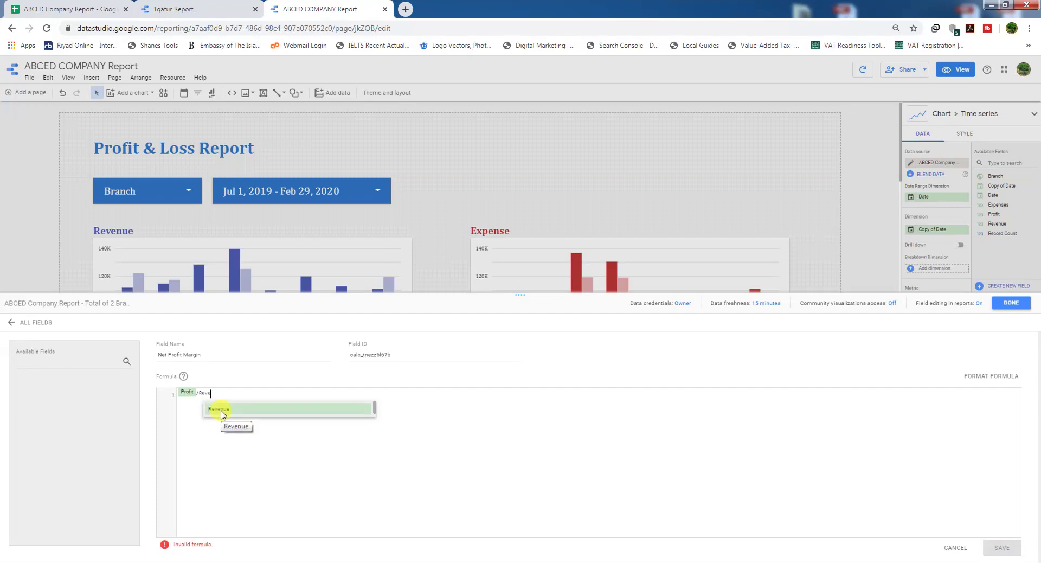
pyautogui.click(220, 412)
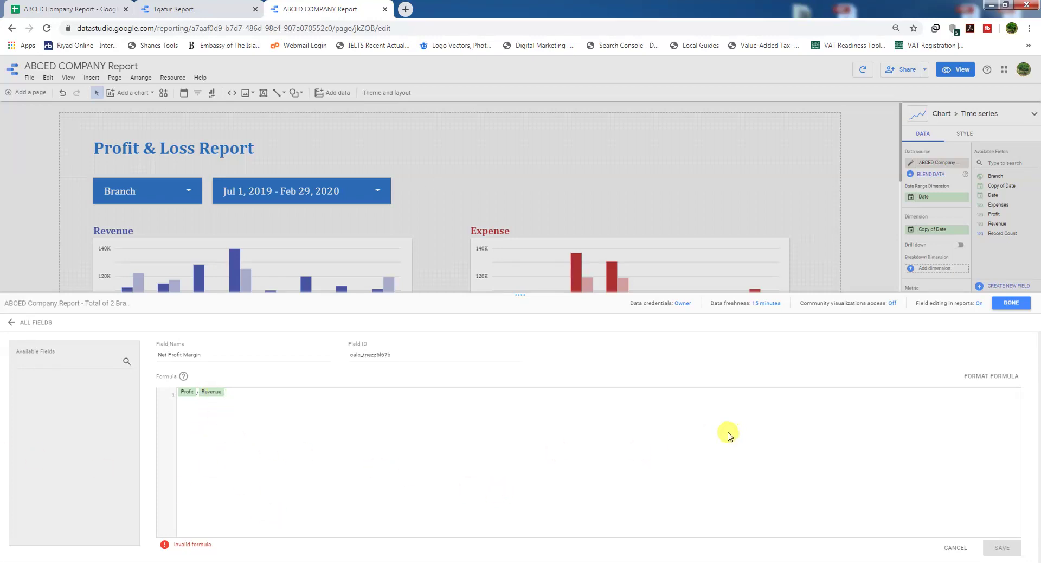
pyautogui.click(30, 323)
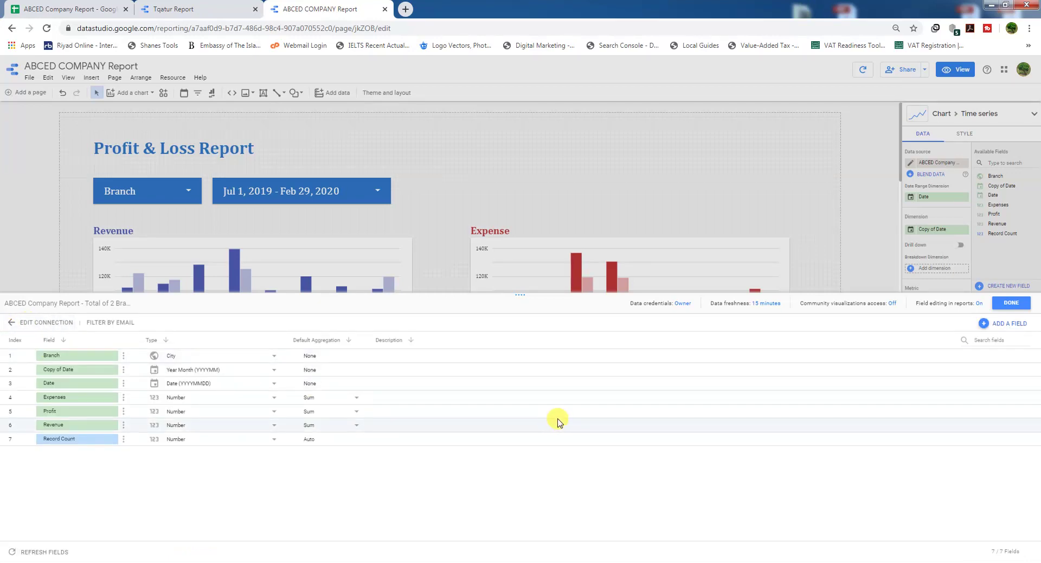
# - Create and save a new calculated field Net Profit Margin with formula Profit / Revenue
pyautogui.click(996, 325)
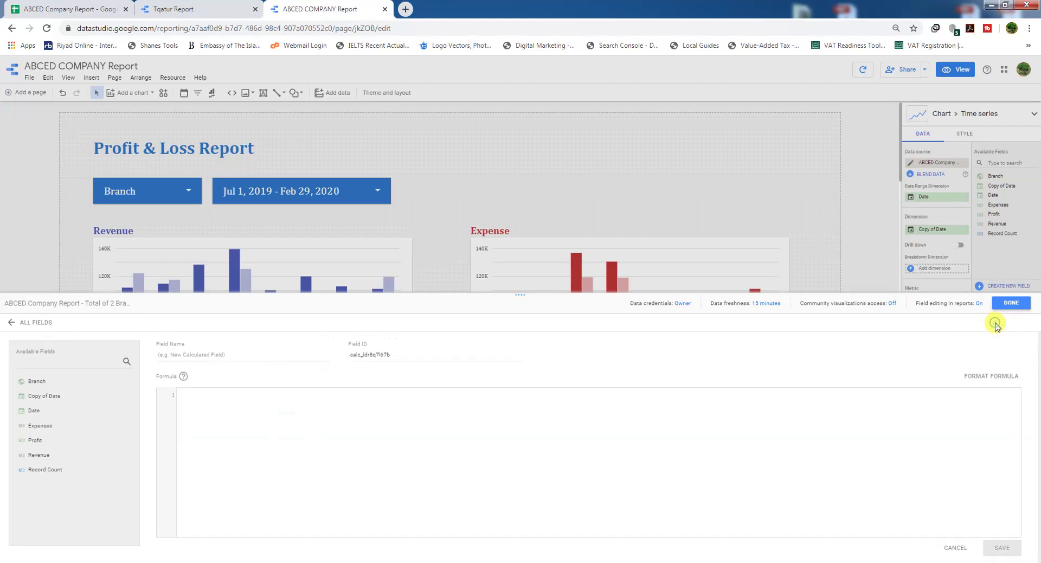
pyautogui.click(230, 352)
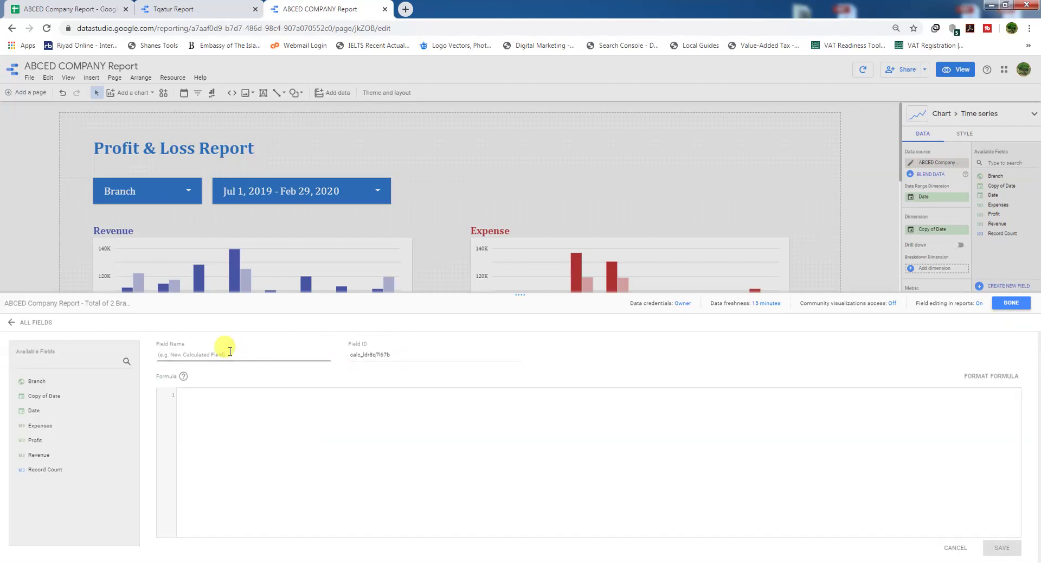
pyautogui.write('Profit Margin')
pyautogui.write('Net')
pyautogui.click(200, 407)
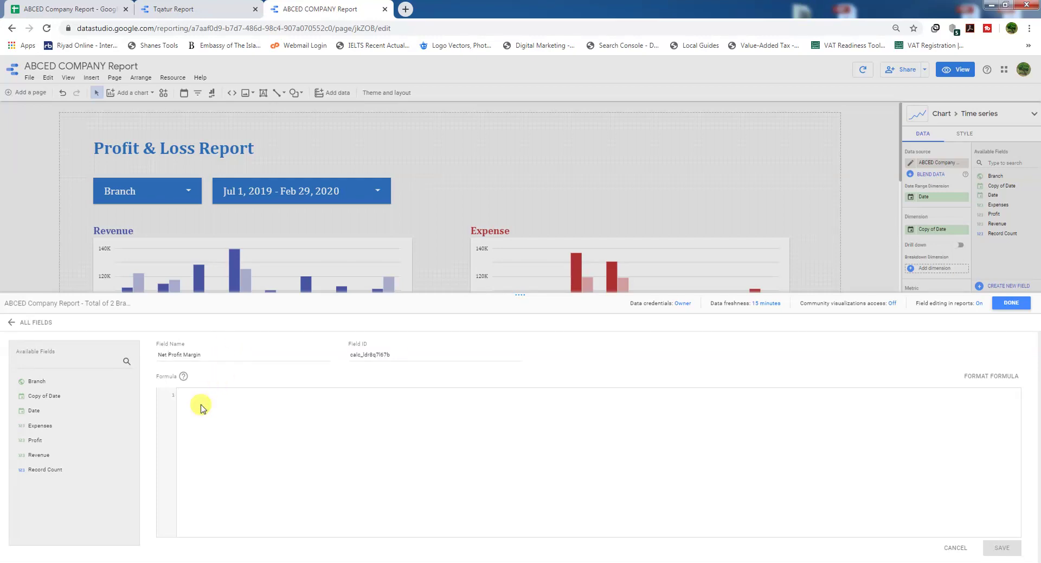
pyautogui.write('prof')
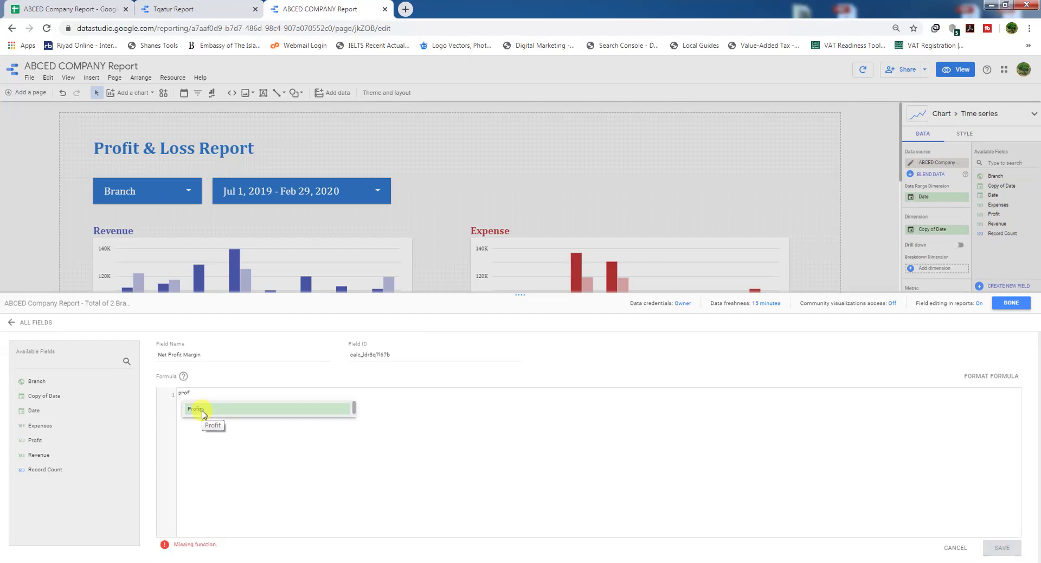
pyautogui.click(201, 410)
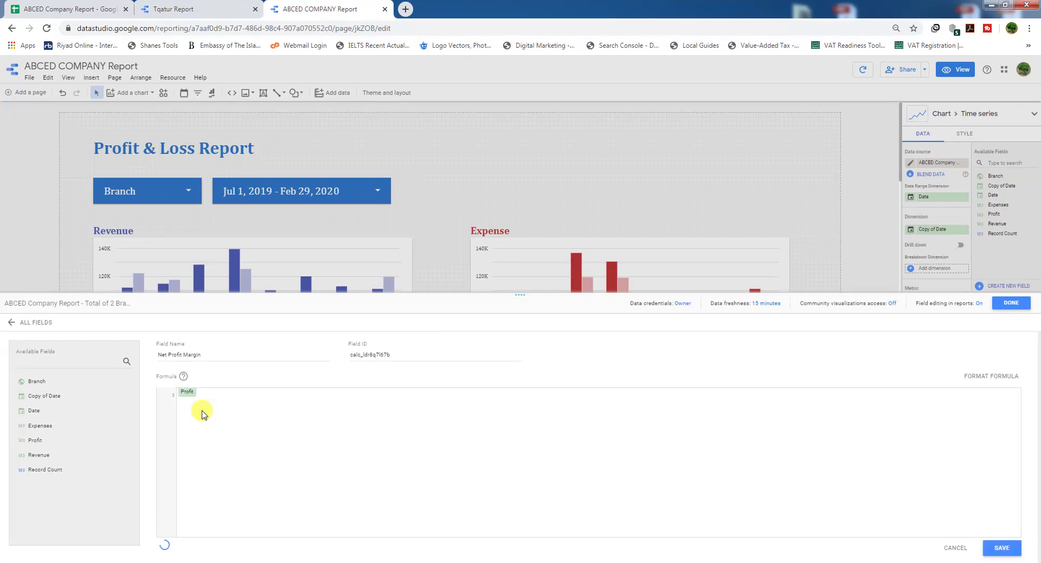
pyautogui.write('/')
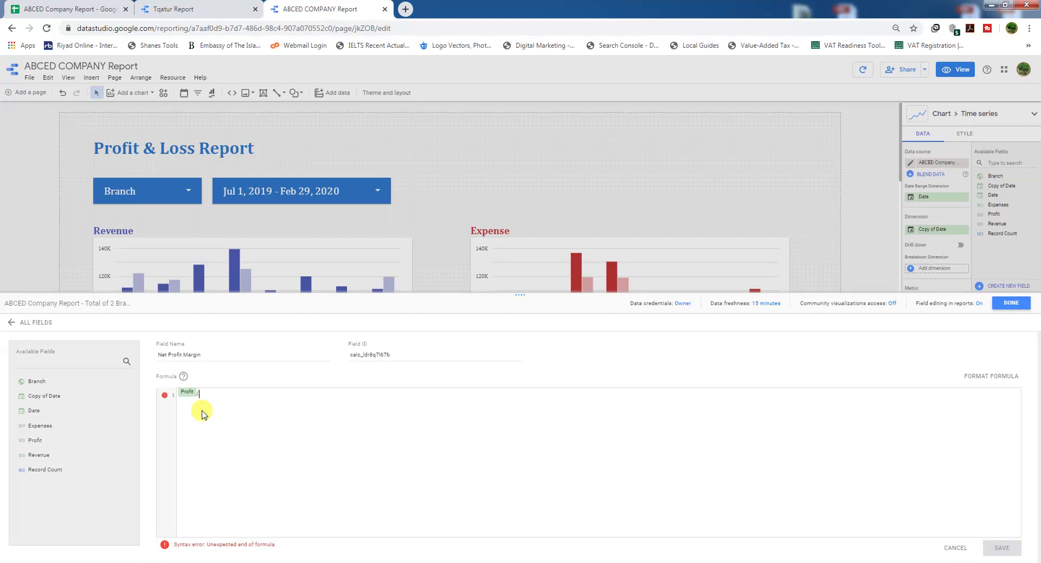
pyautogui.press('BackSpace')
pyautogui.write('/rev')
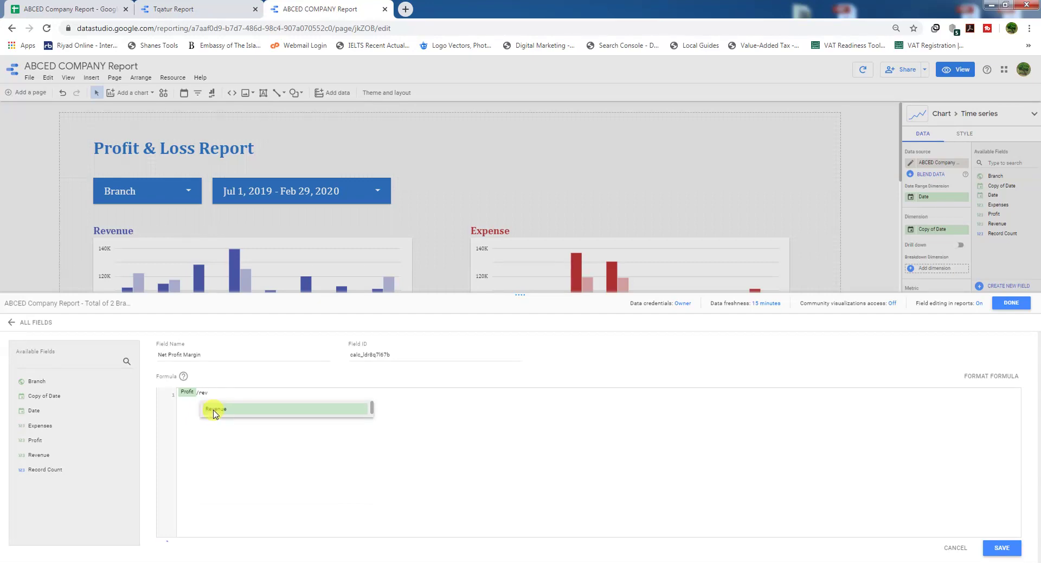
pyautogui.click(215, 410)
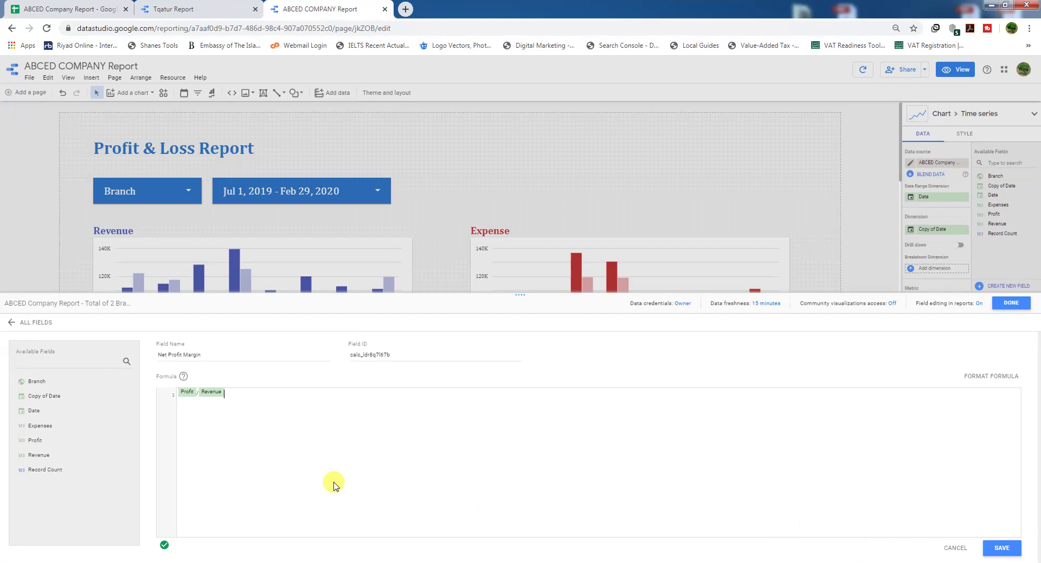
pyautogui.click(1002, 549)
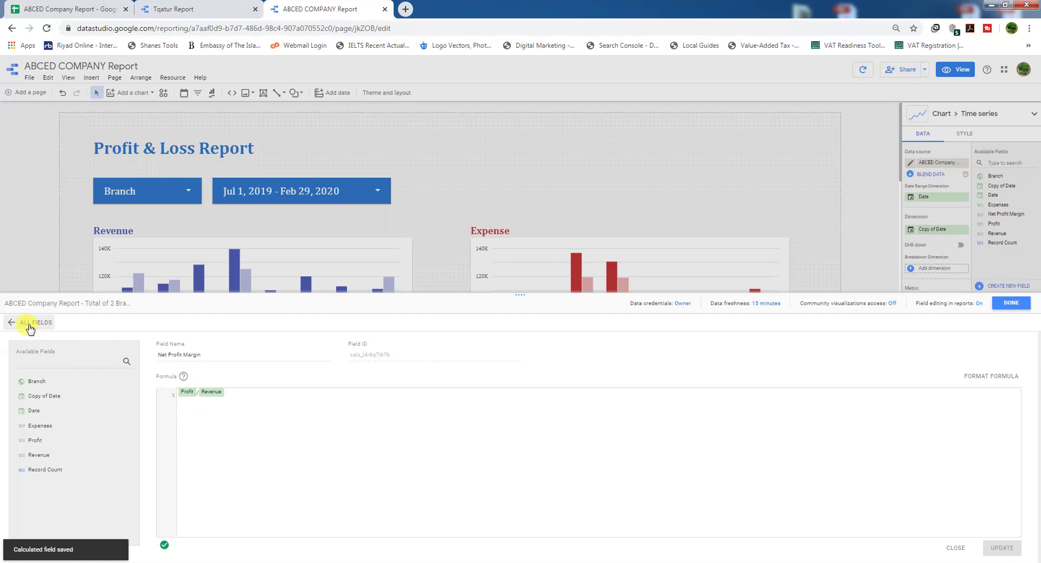
# - Change Net Profit Margin's type from Number to Numeric > Percent in the field list
pyautogui.click(28, 324)
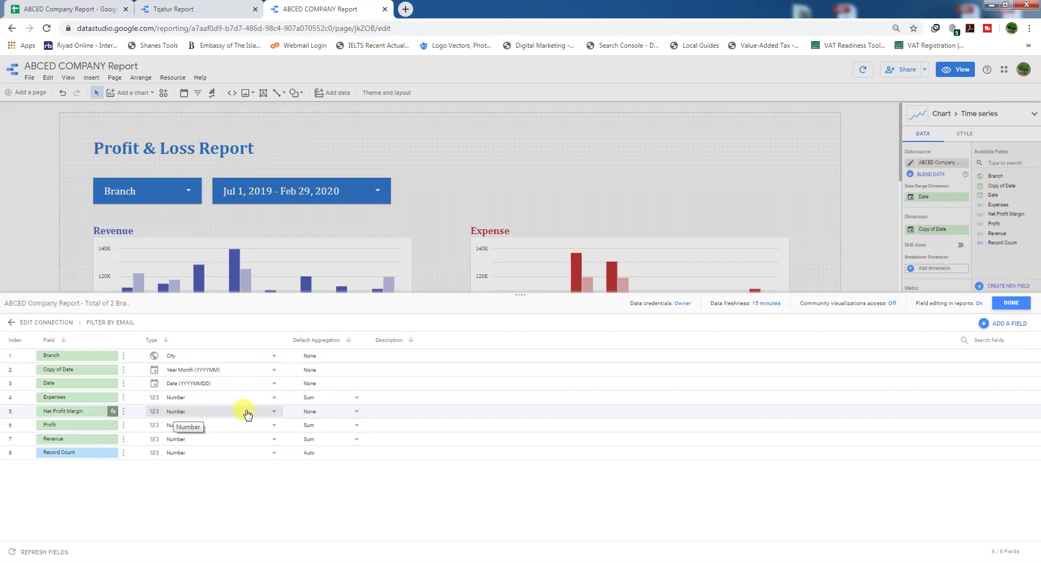
pyautogui.click(264, 414)
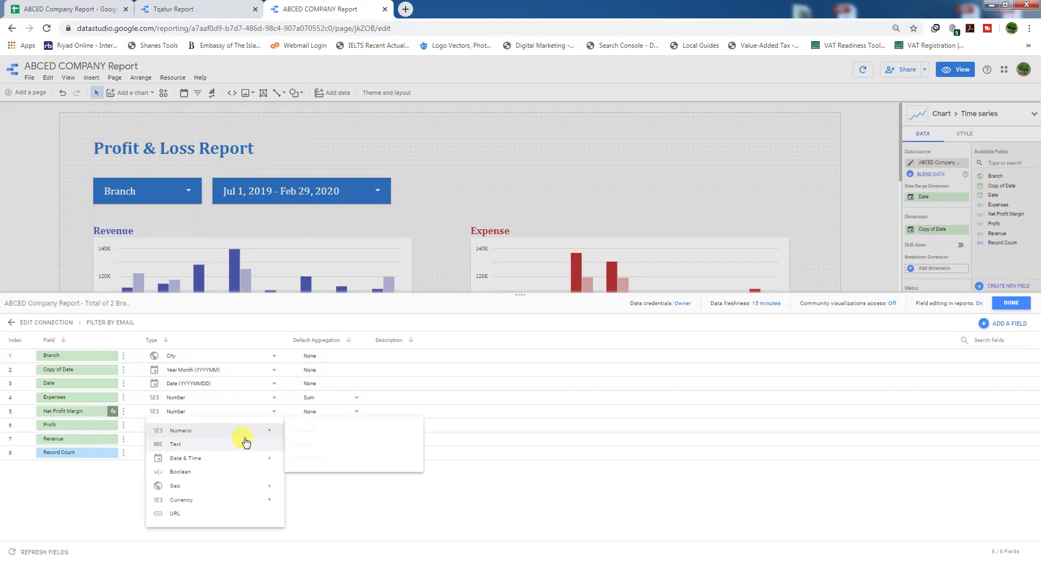
pyautogui.moveTo(230, 432)
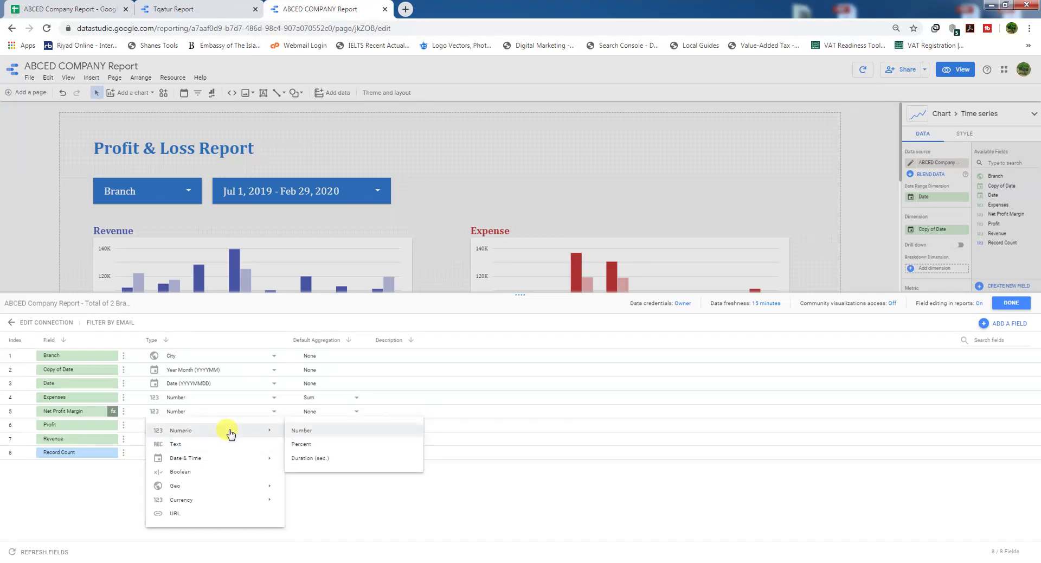
pyautogui.click(307, 446)
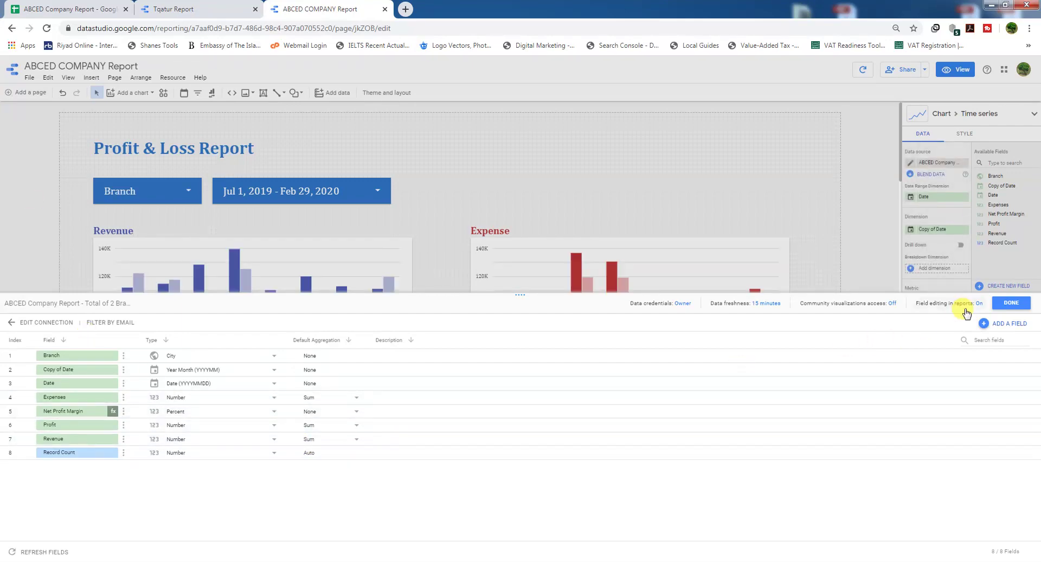
# - Replace the fourth chart's Revenue metric with the Net Profit Margin field
pyautogui.click(1009, 303)
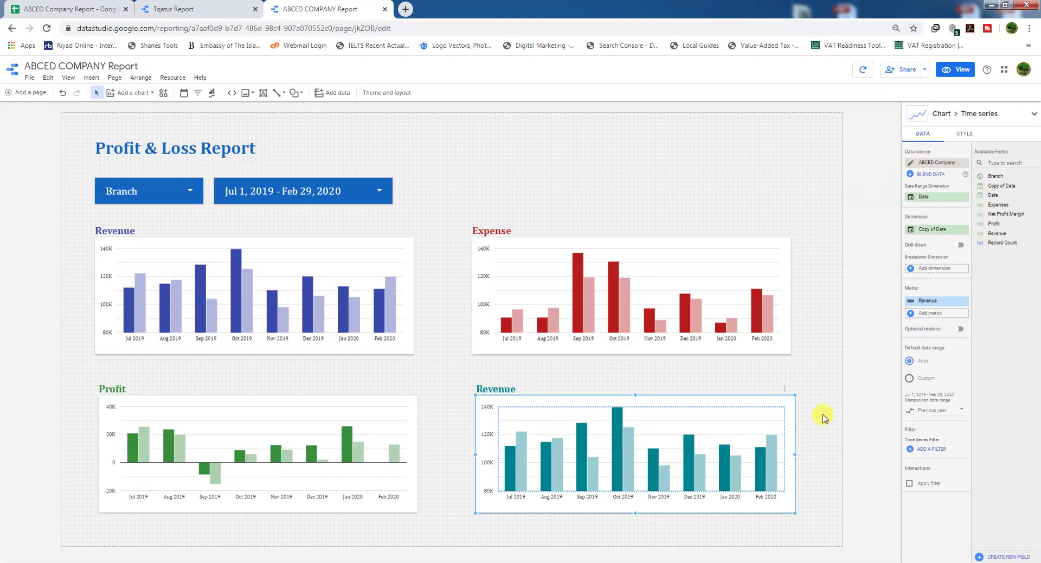
pyautogui.click(927, 301)
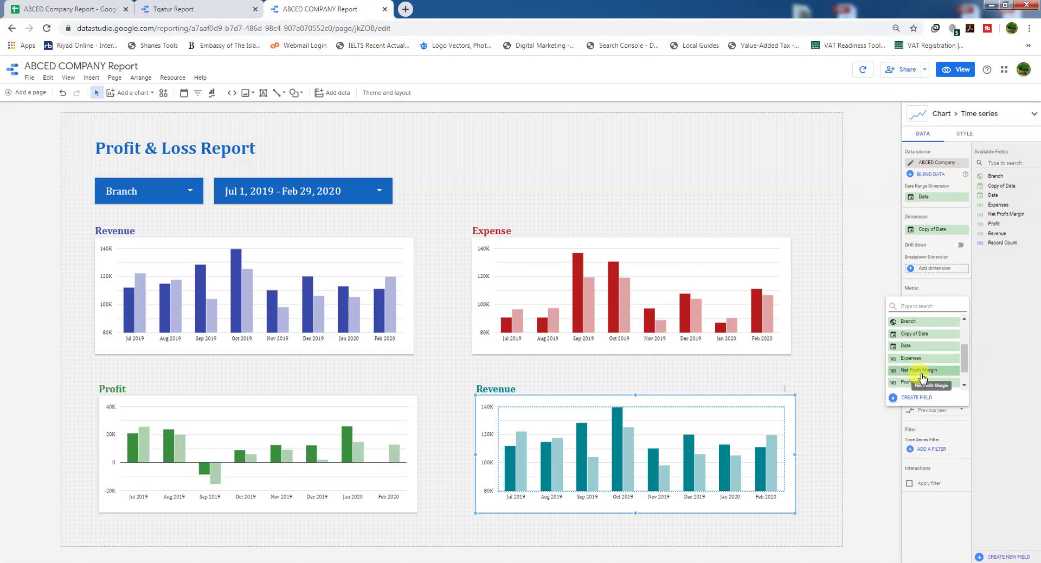
pyautogui.click(924, 370)
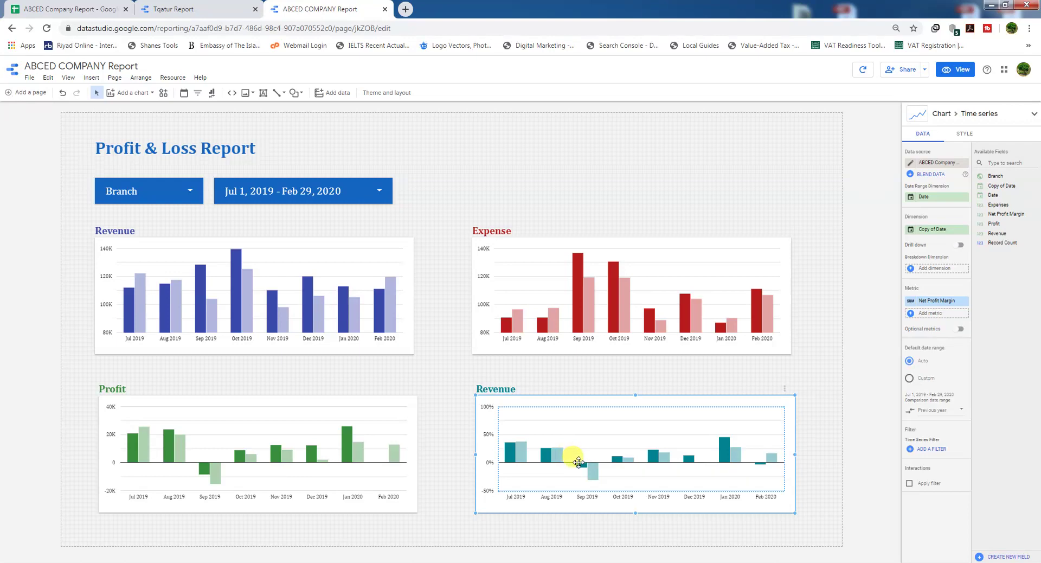
# - Set the chart's Series #1 bar colour to orange in the Style settings
pyautogui.click(962, 135)
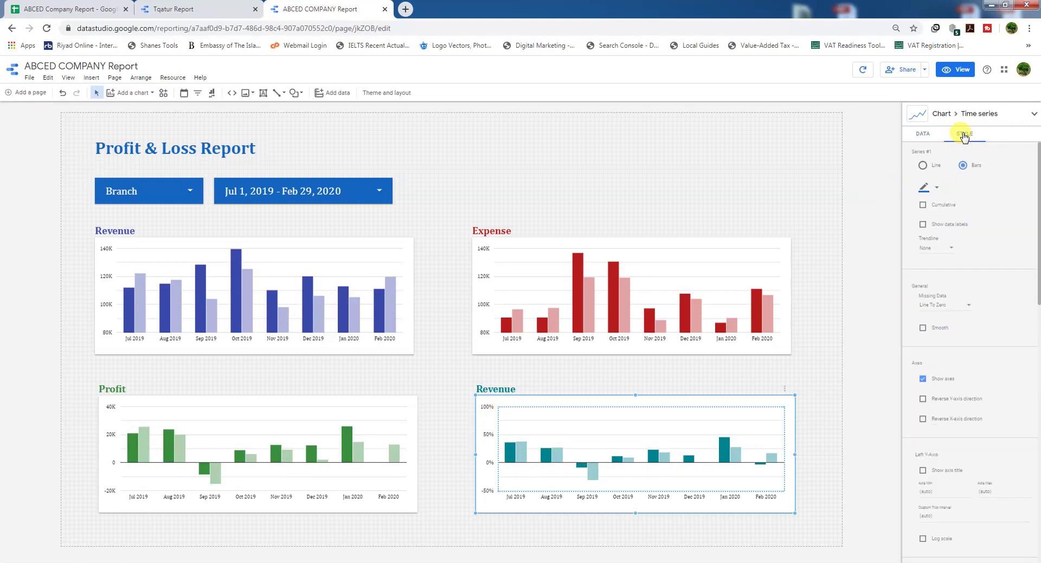
pyautogui.click(937, 188)
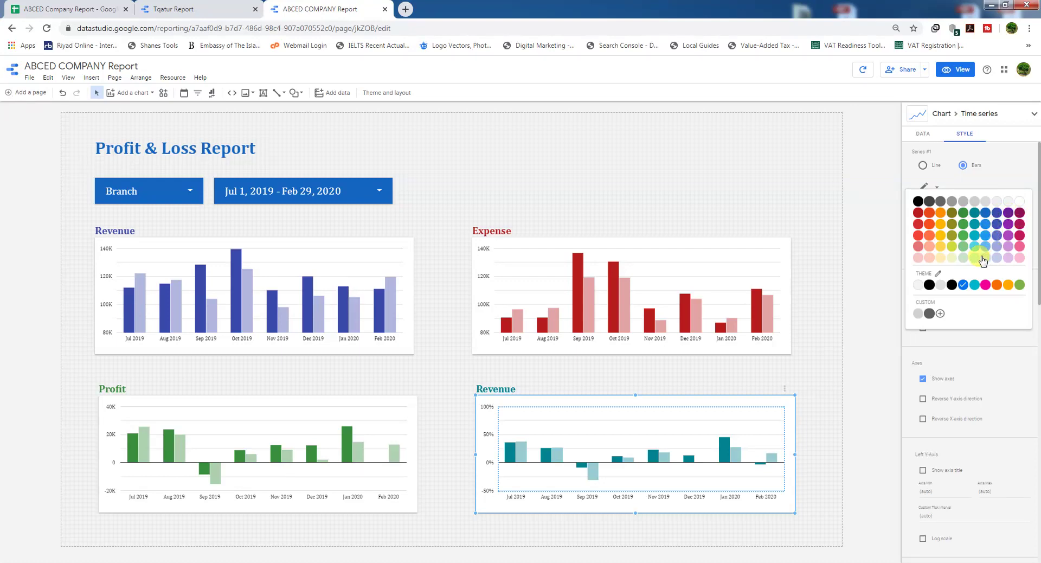
pyautogui.click(986, 217)
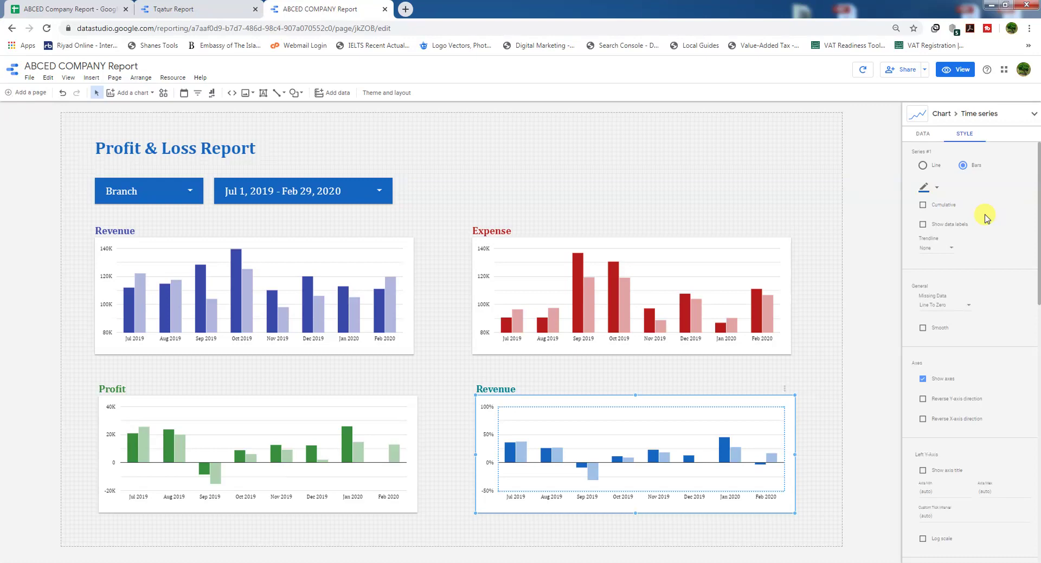
pyautogui.click(924, 188)
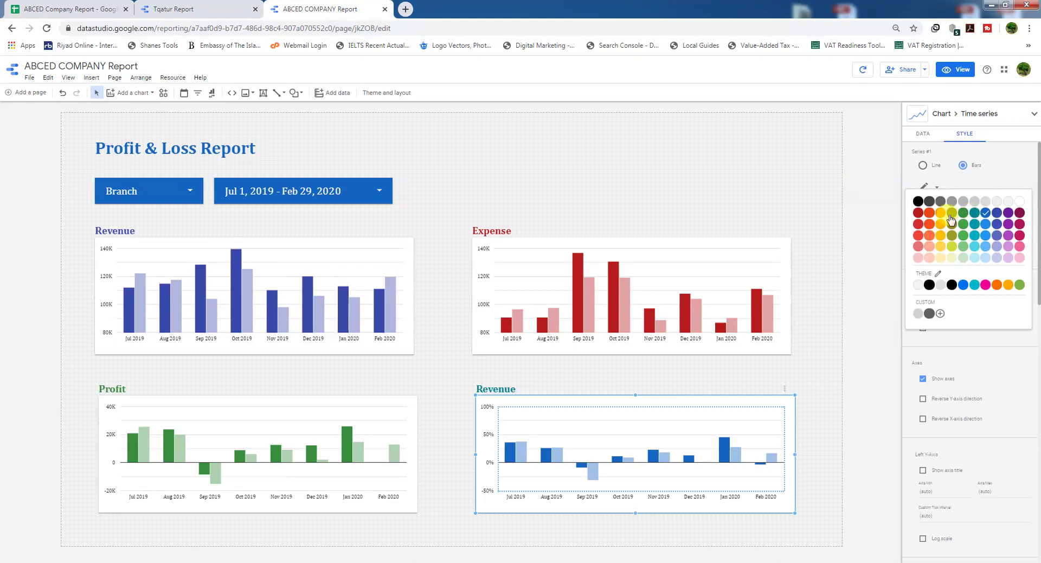
pyautogui.click(940, 213)
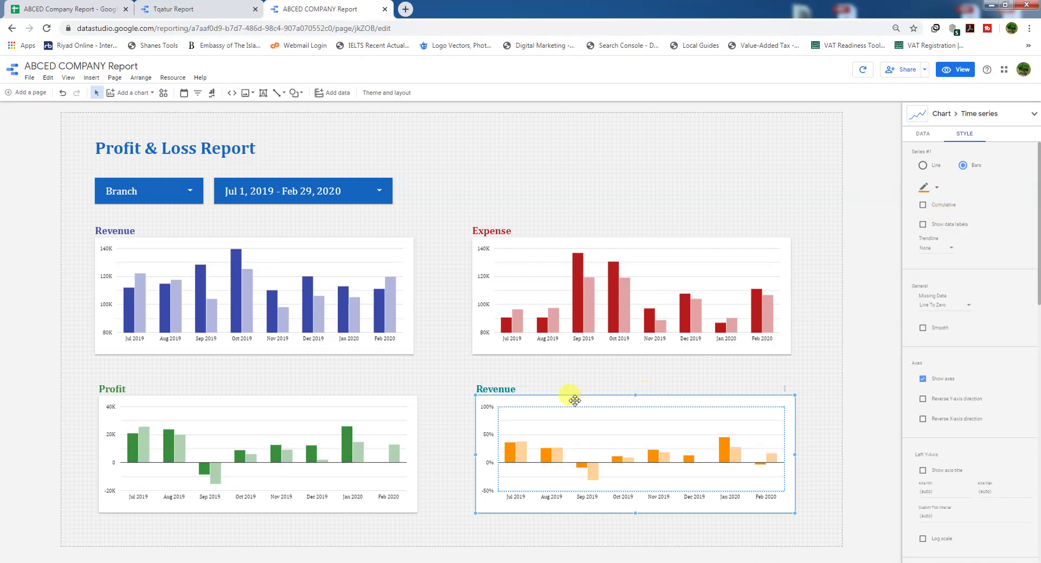
# - Change the fourth chart's title from Revenue to Net Profit Margin in orange text
pyautogui.doubleClick(522, 388)
pyautogui.moveTo(522, 388); pyautogui.dragTo(471, 388)
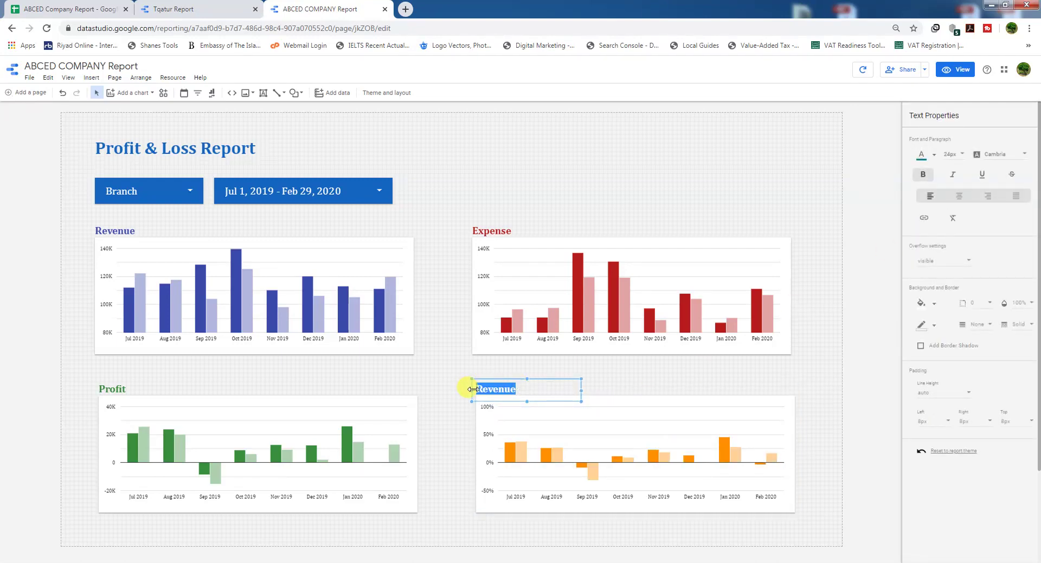
pyautogui.write('Net Profit Margi')
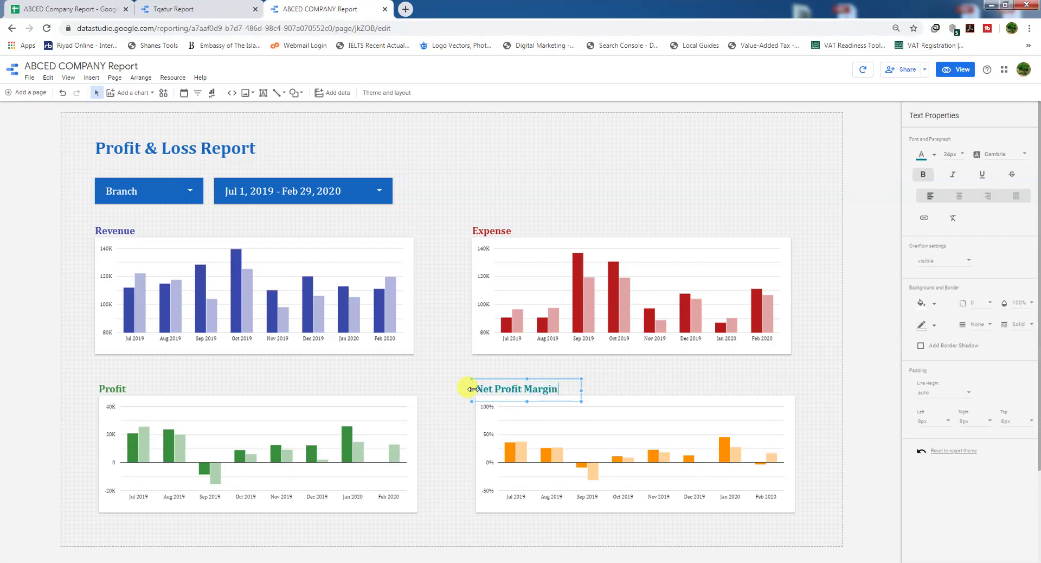
pyautogui.write('n')
pyautogui.moveTo(557, 389); pyautogui.dragTo(476, 389)
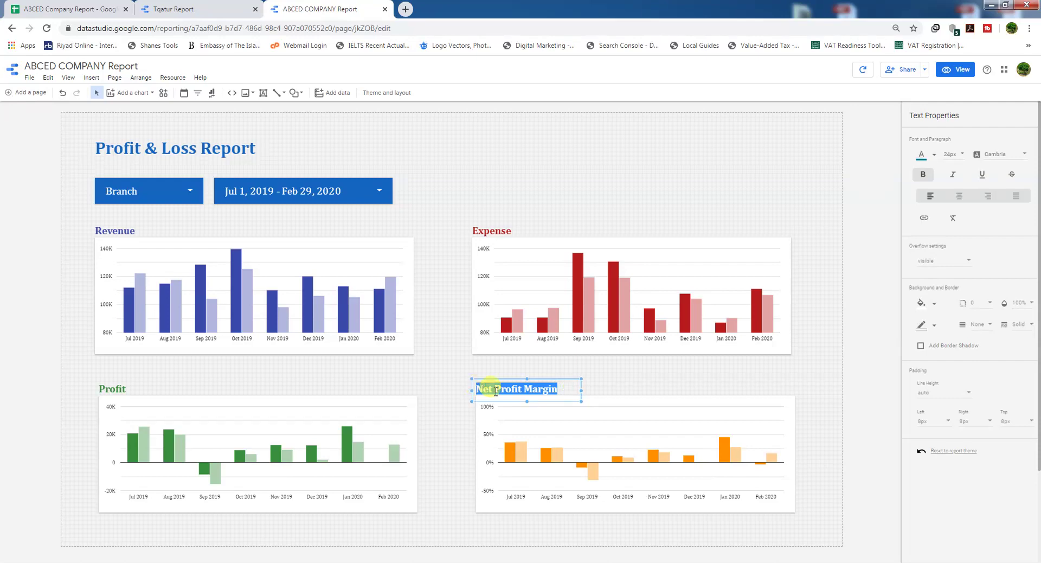
pyautogui.click(921, 155)
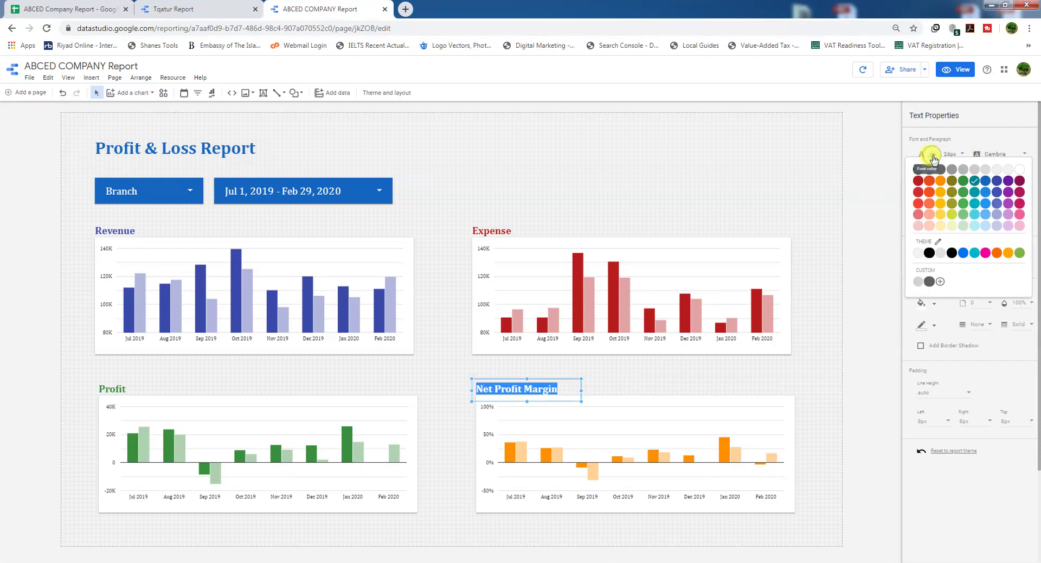
pyautogui.click(940, 185)
pyautogui.click(441, 409)
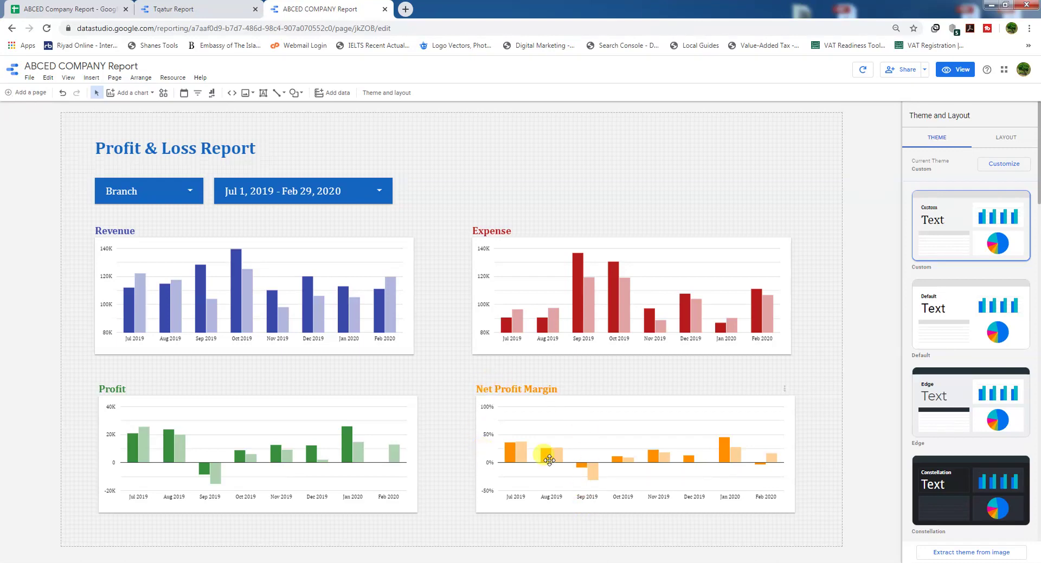
pyautogui.click(960, 71)
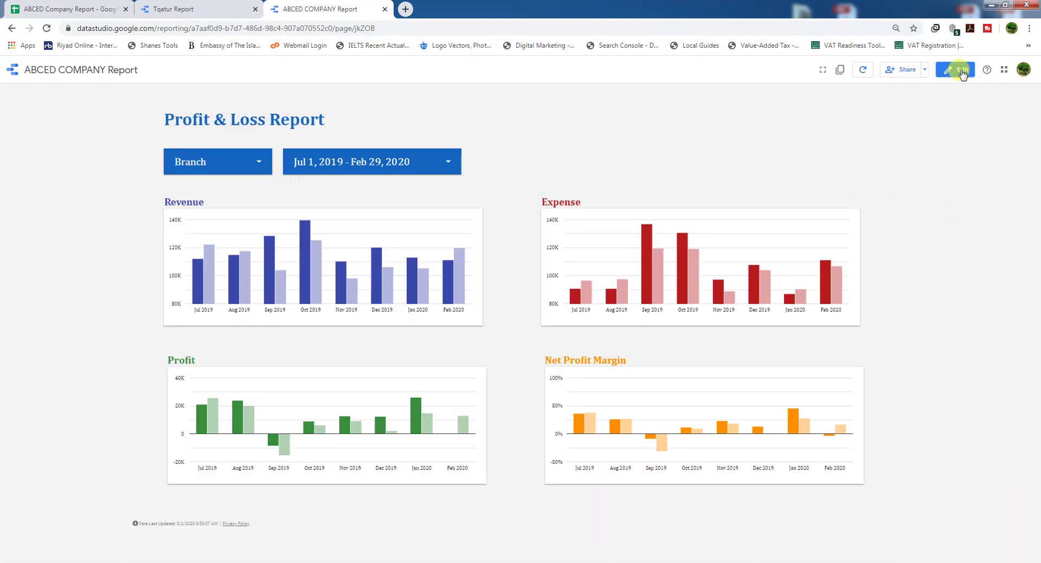
pyautogui.moveTo(590, 415)
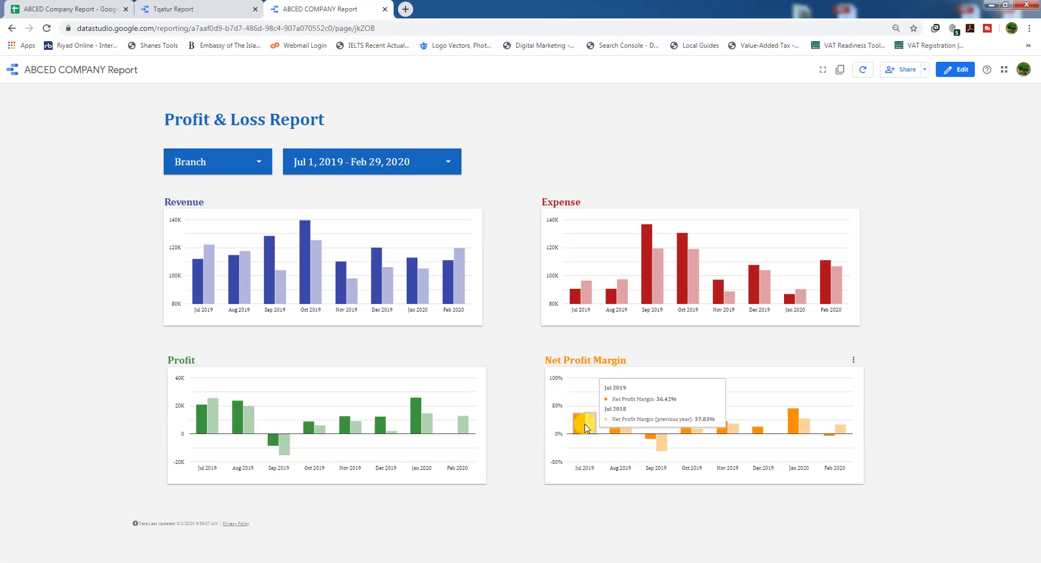
# - Uncheck Dammam in the Branch filter so only Jeddah remains selected
pyautogui.click(258, 163)
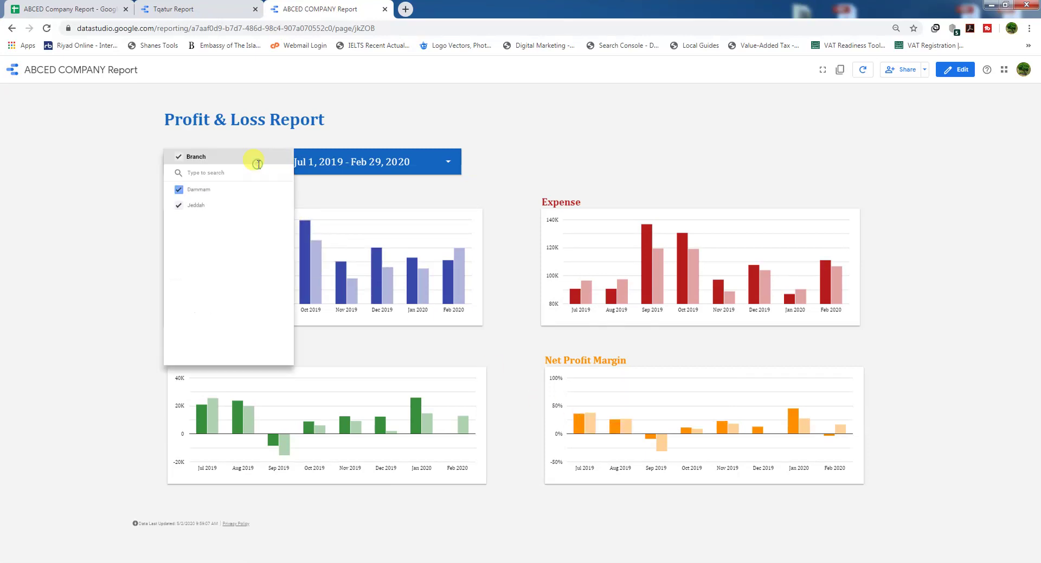
pyautogui.click(178, 190)
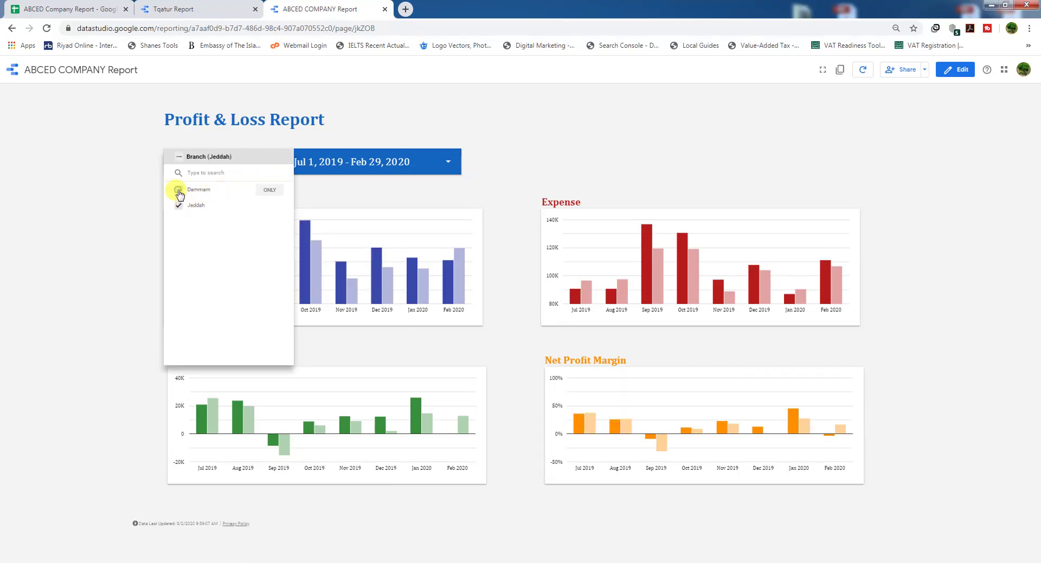
pyautogui.click(503, 173)
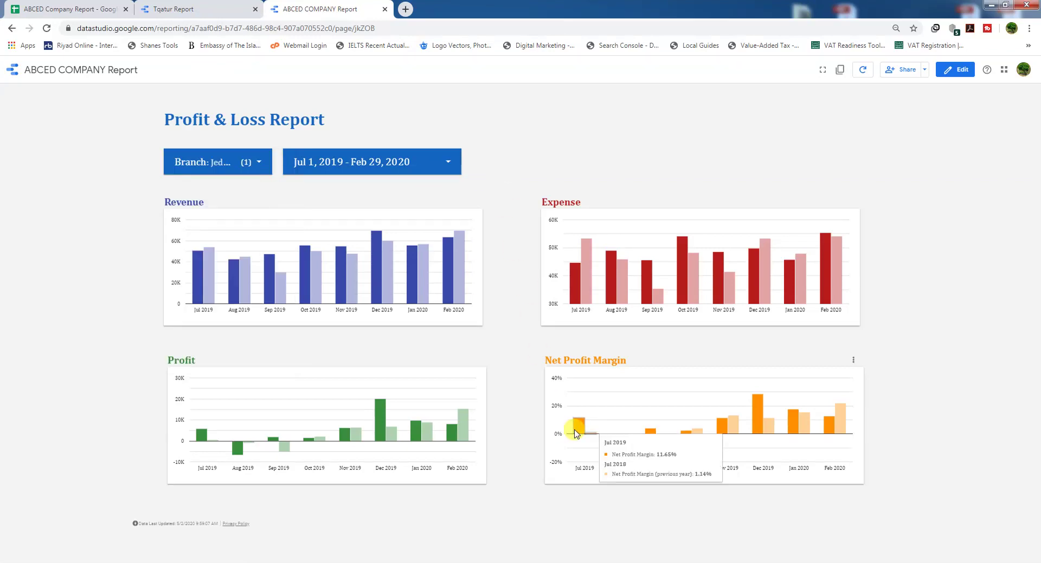